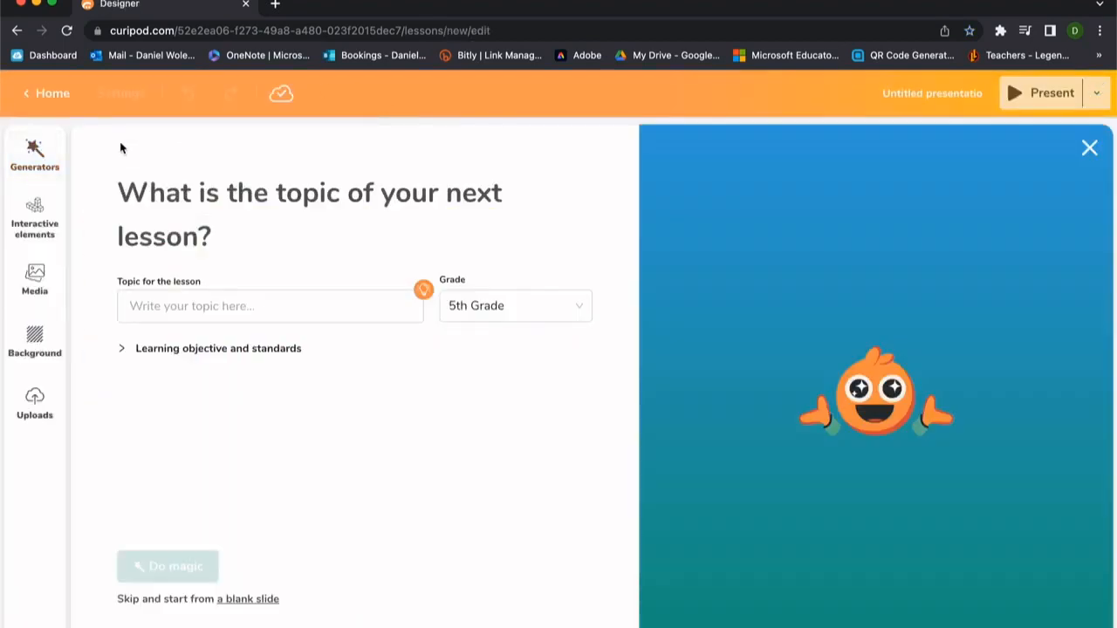
Browse the full list of lesson generators, from Blank slide and Full lesson down to Concepts and Exit ticket.
click(37, 154)
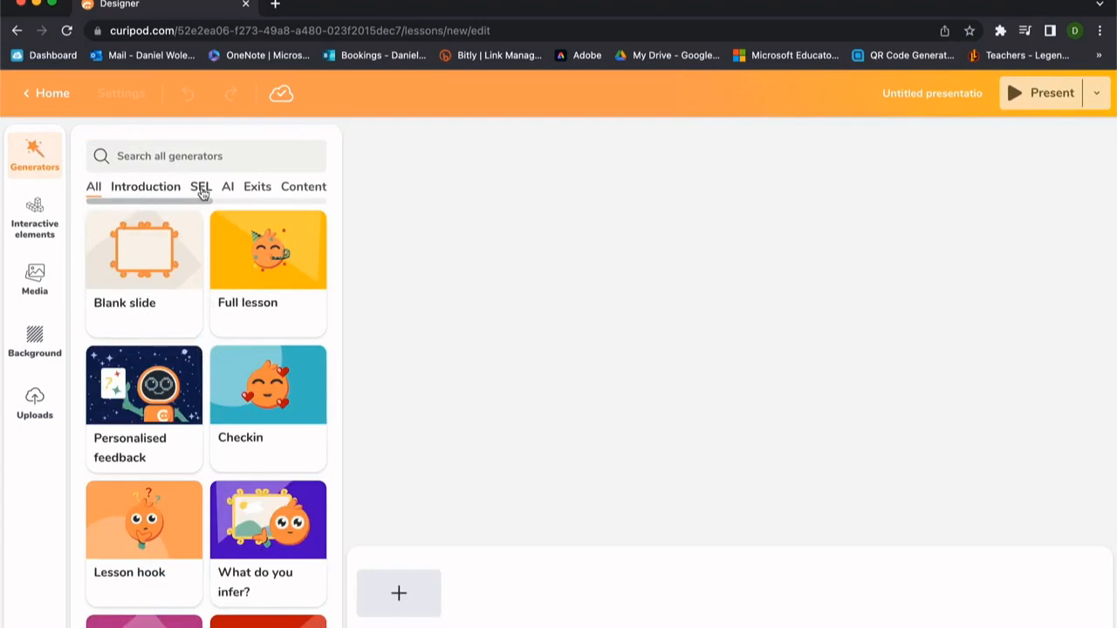
scroll(236, 285, down, 3)
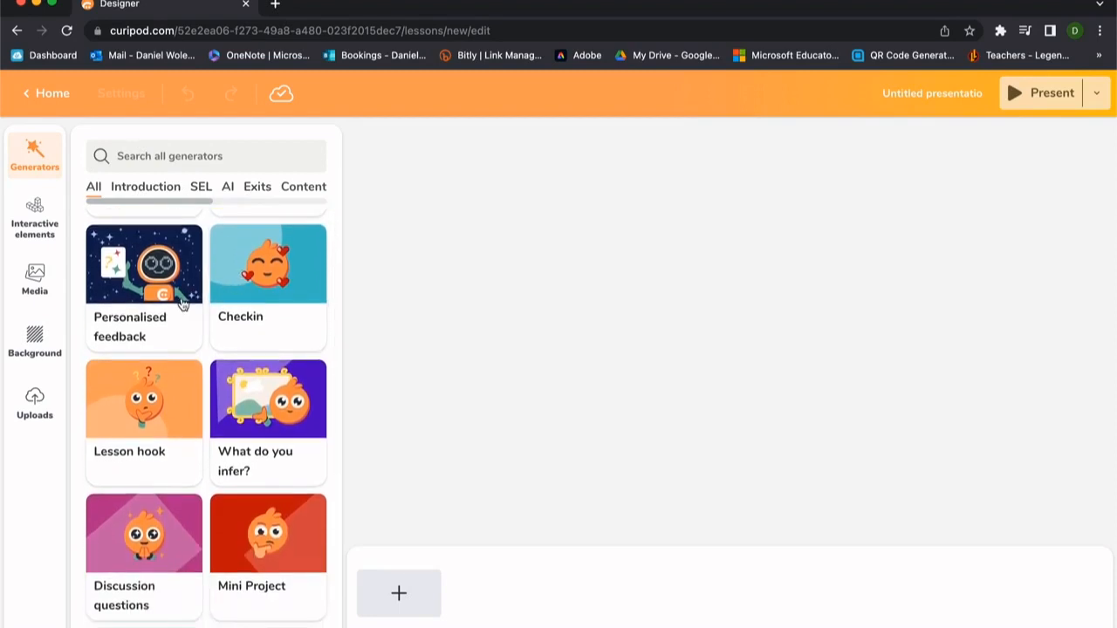
scroll(180, 295, down, 3)
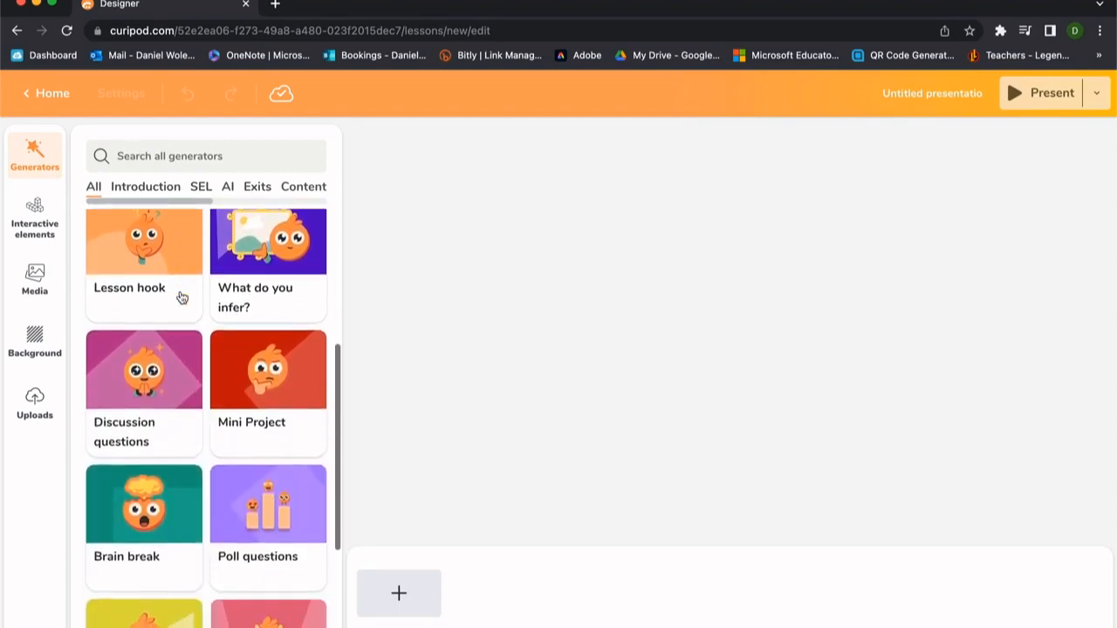
scroll(179, 297, down, 2)
scroll(182, 297, down, 4)
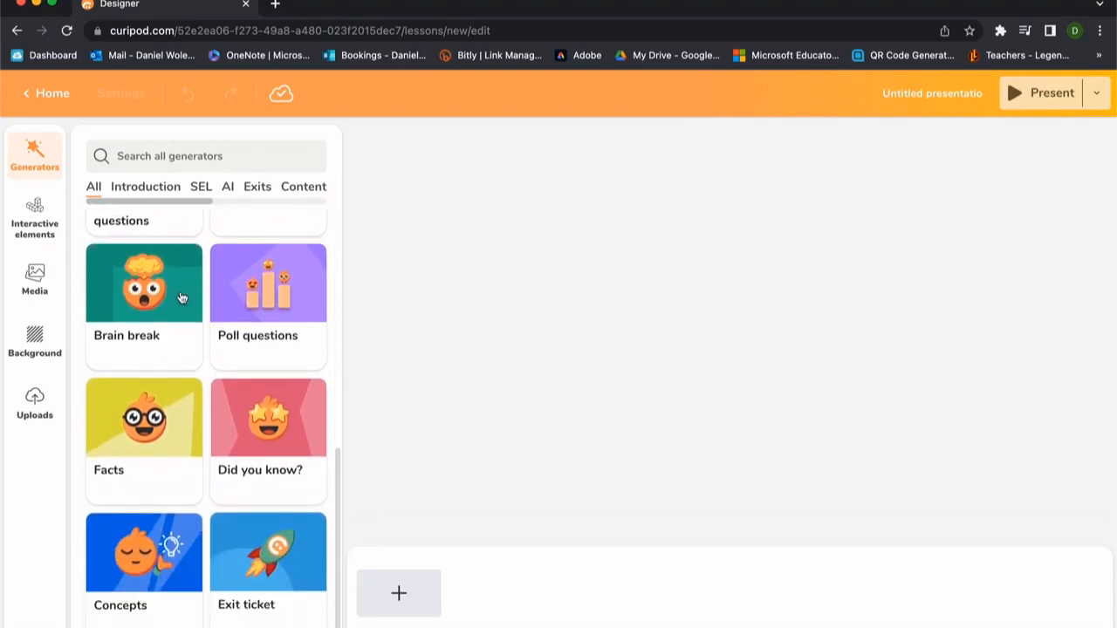
scroll(166, 363, up, 1)
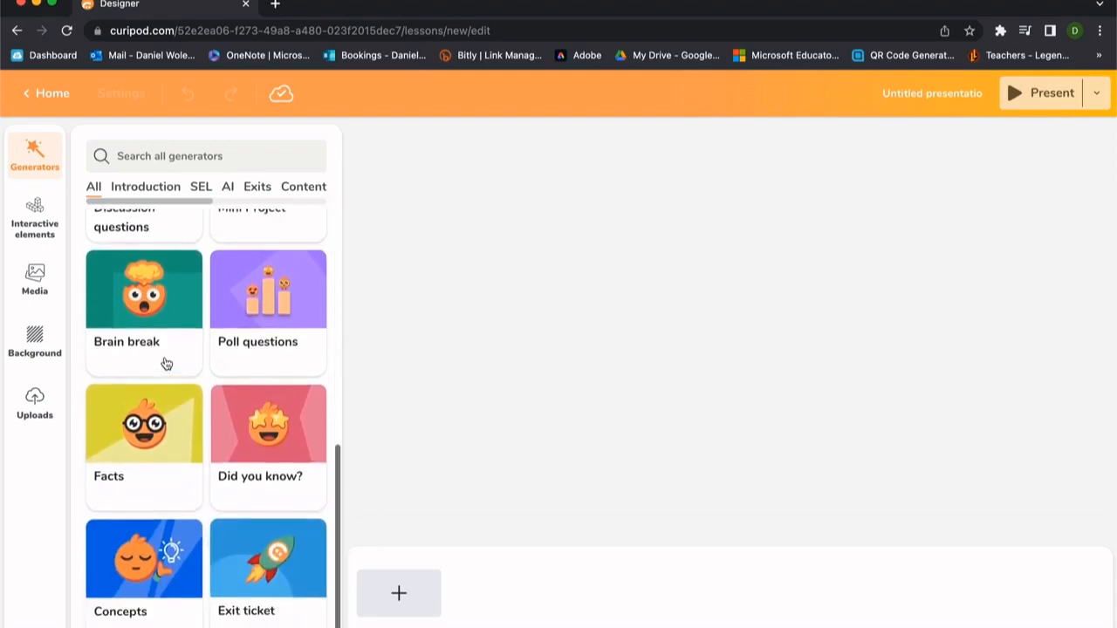
scroll(166, 363, down, 1)
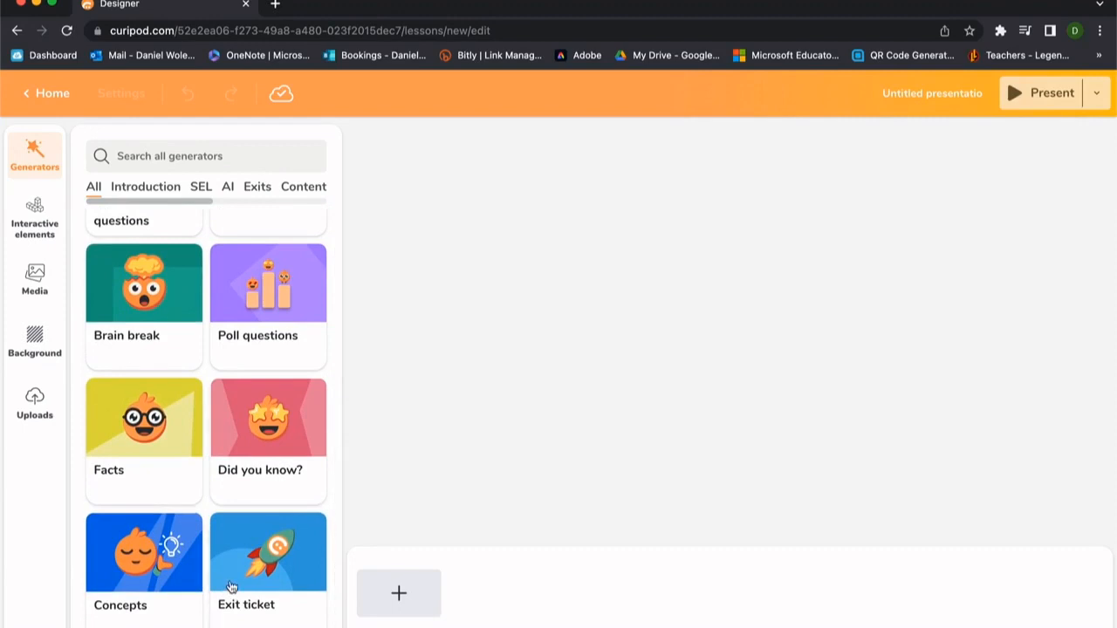
scroll(166, 363, up, 5)
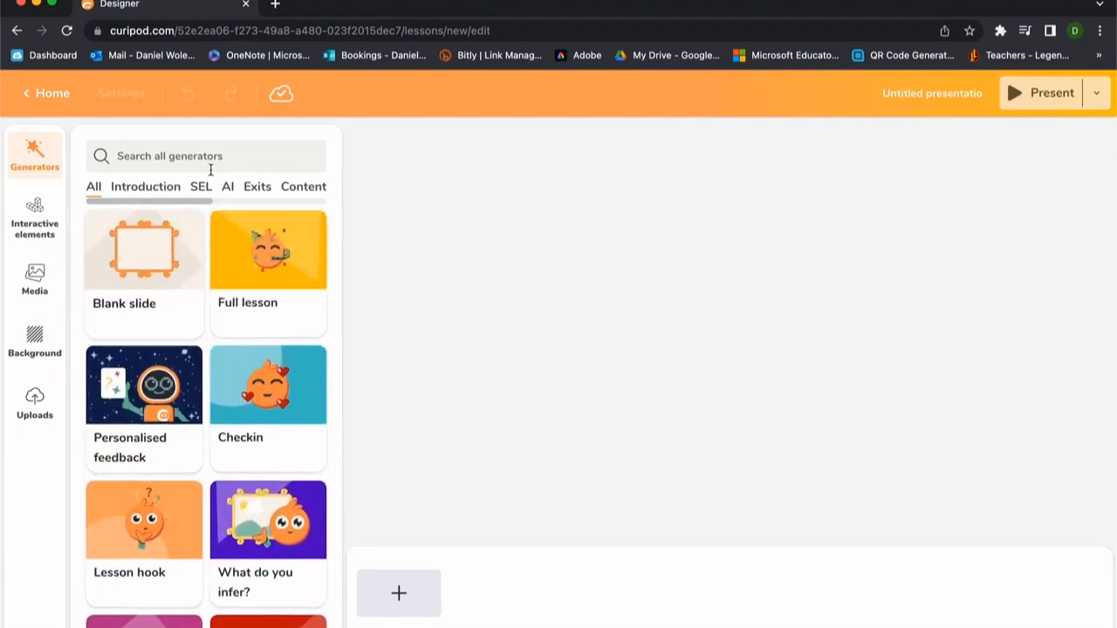
Add a Fullscreen media slide and explore its media sources, including the Giphy GIFs and the YouTube app smash.
click(34, 220)
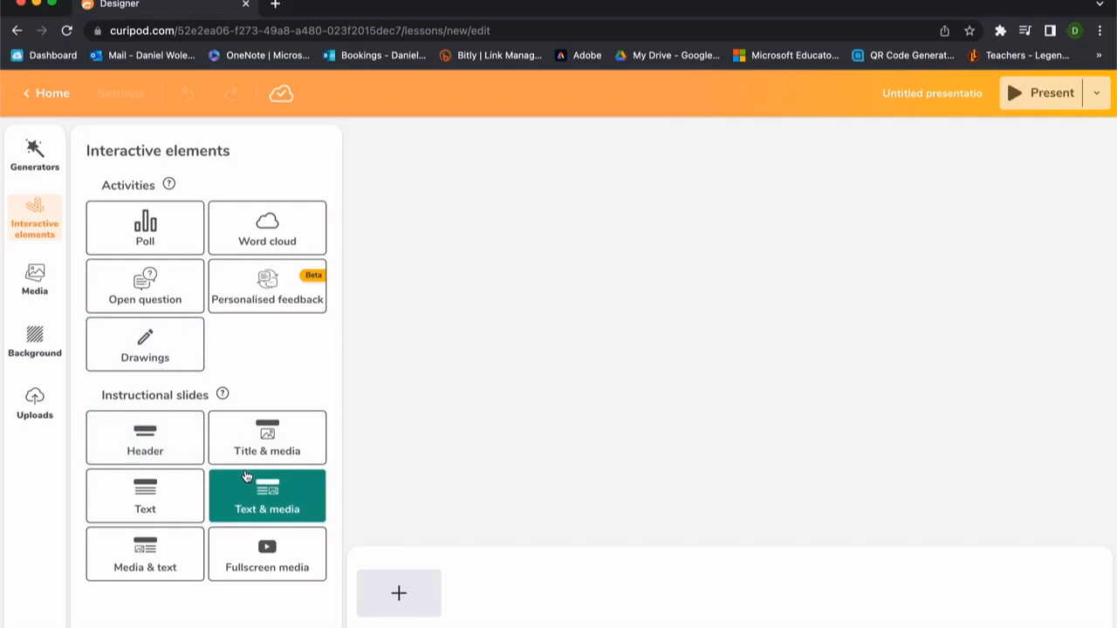
click(245, 555)
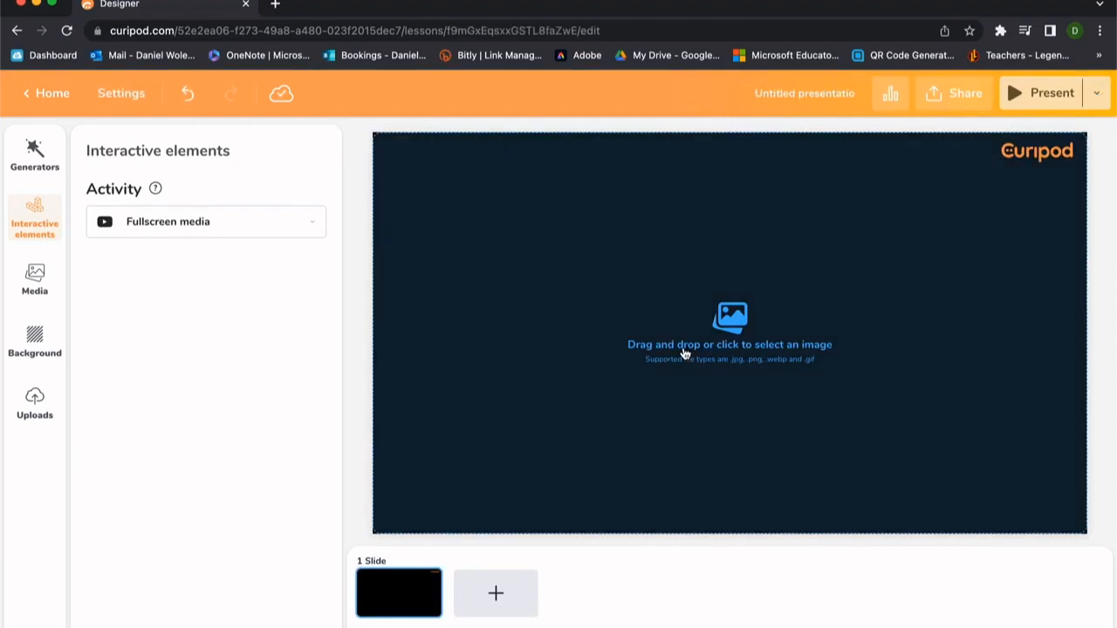
click(685, 352)
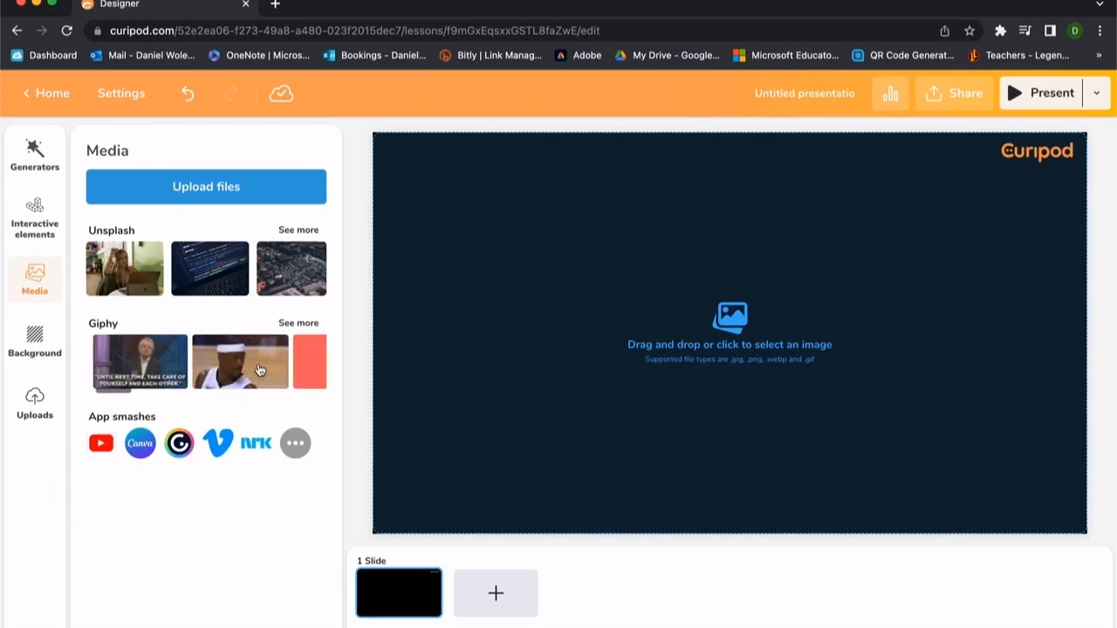
scroll(252, 370, right, 5)
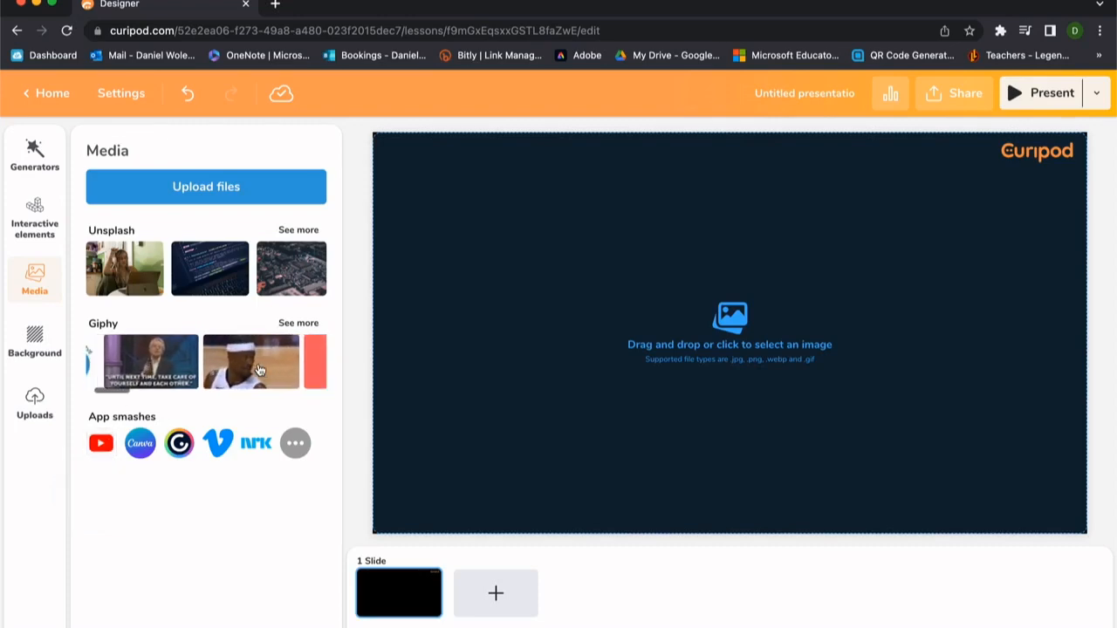
scroll(259, 370, right, 1)
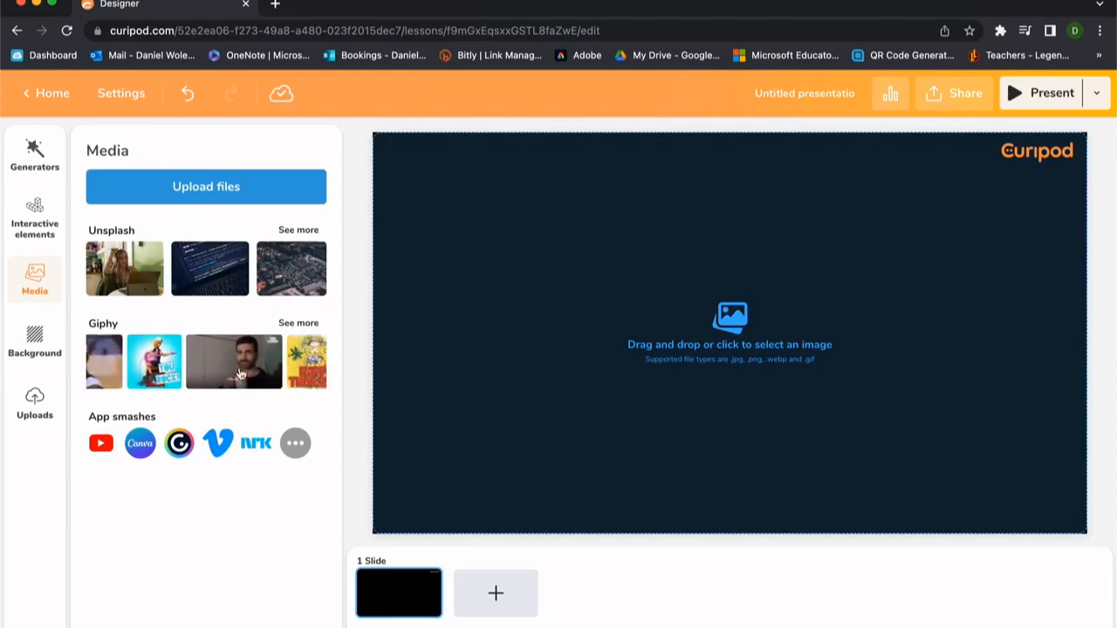
click(102, 443)
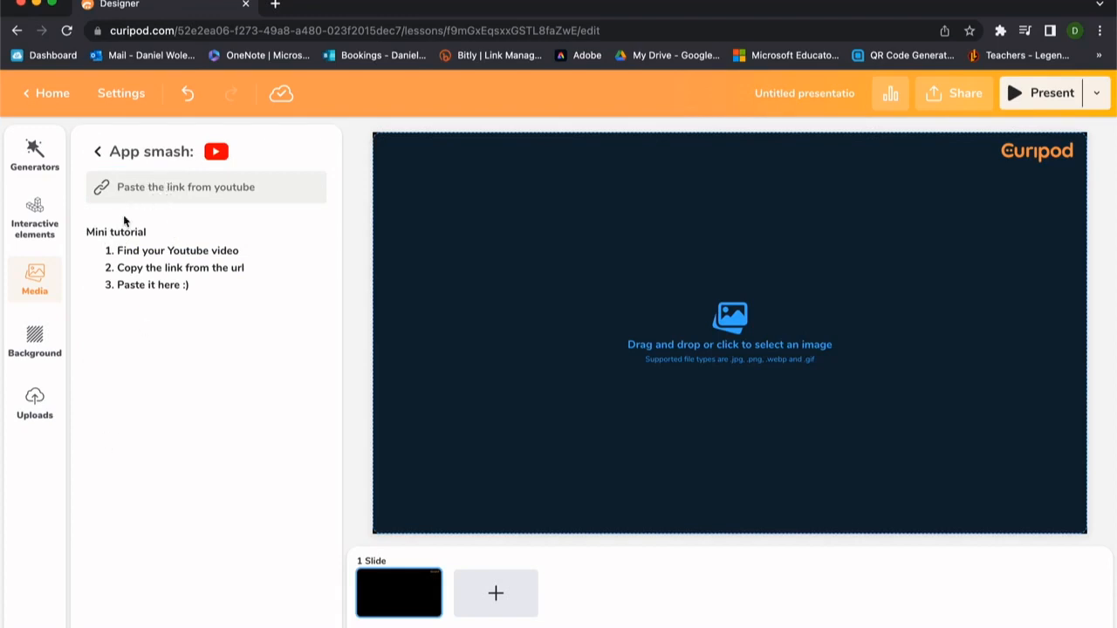
Set the slide's background to the Unsplash photo of an apple on a stack of books.
click(35, 340)
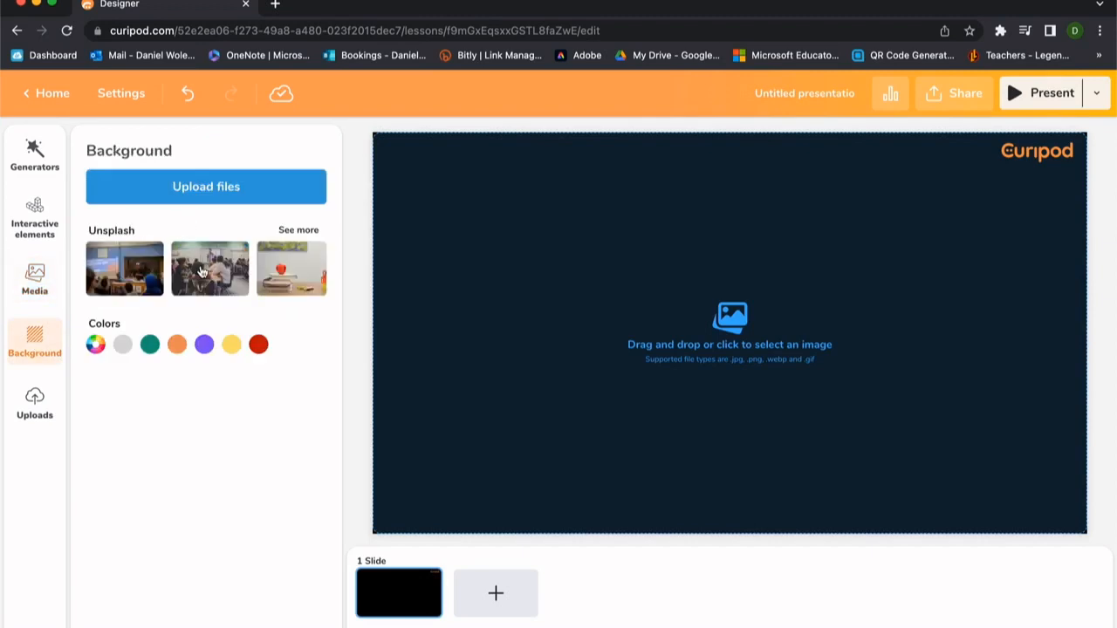
click(202, 273)
click(297, 272)
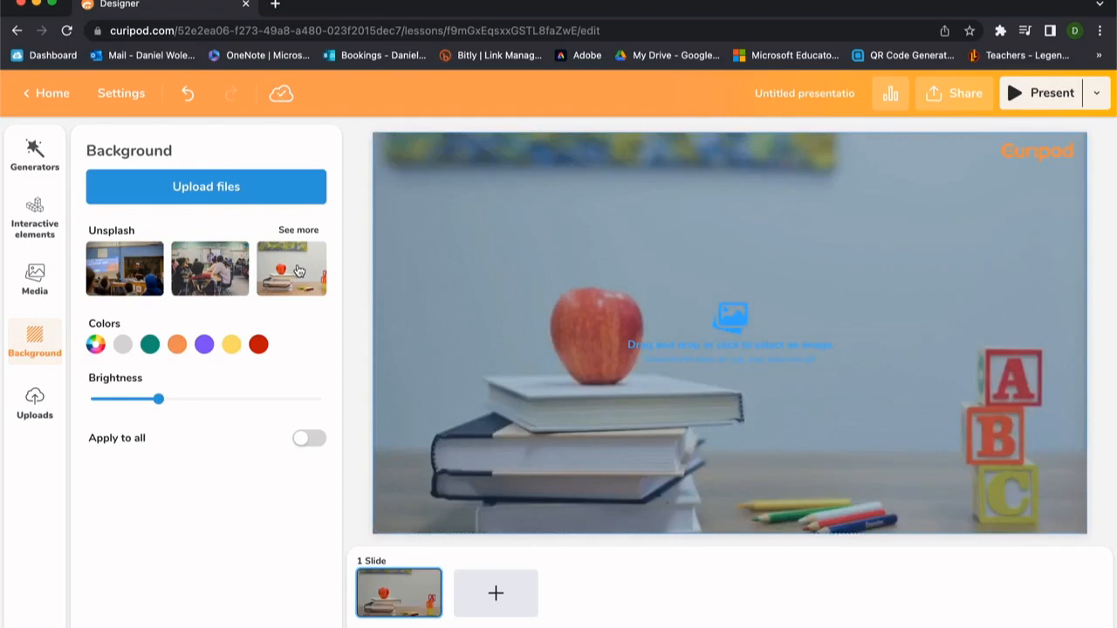
Add a second slide and view the option for uploading an existing presentation.
click(497, 596)
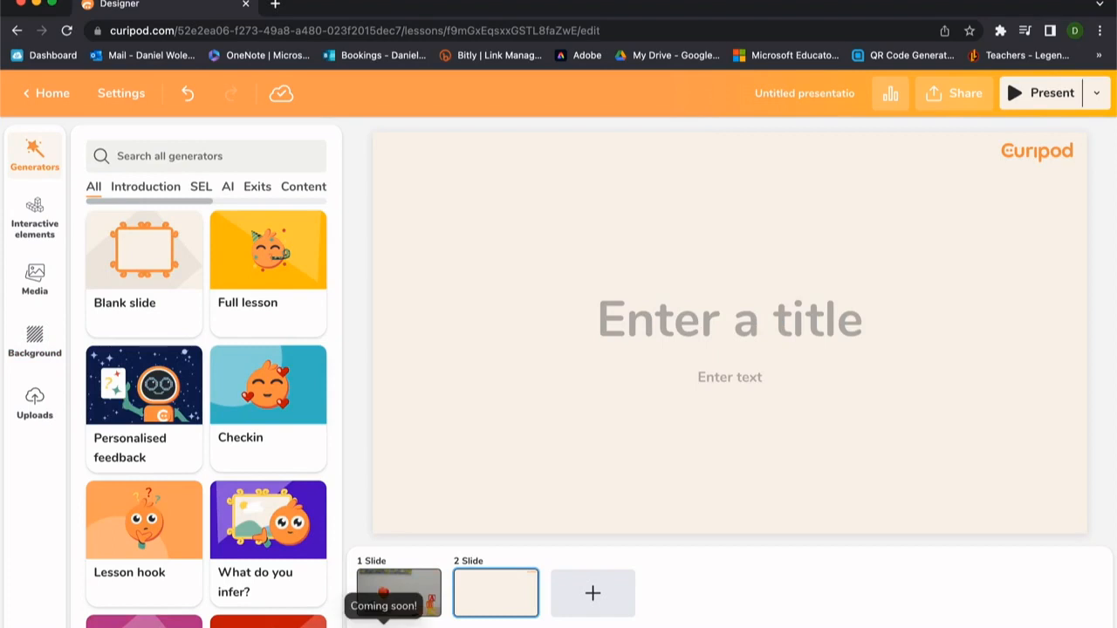
click(35, 404)
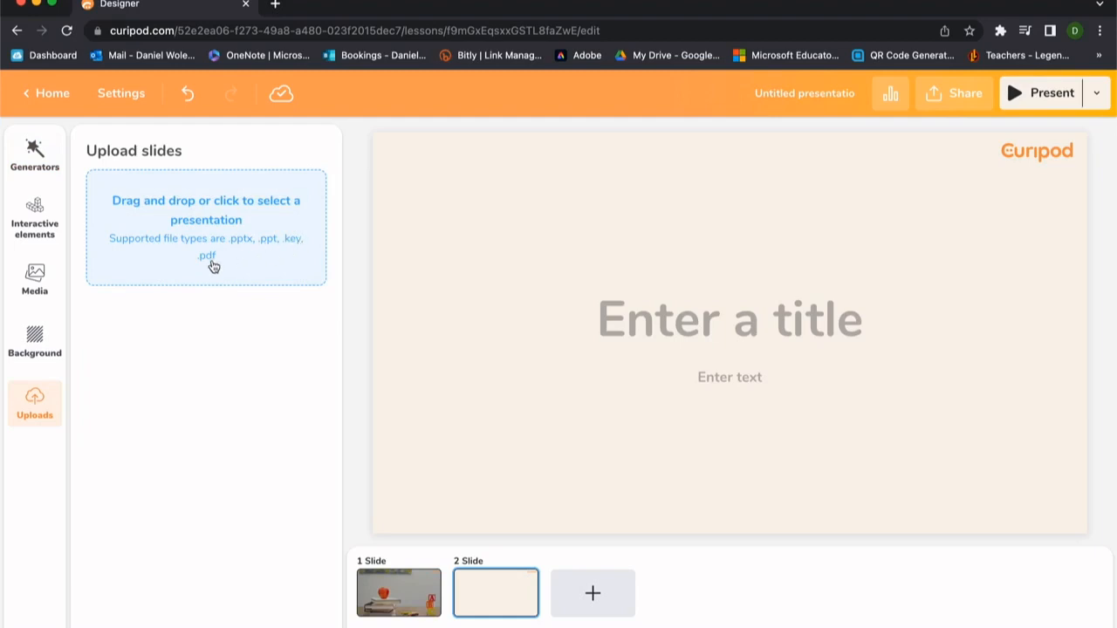
click(34, 145)
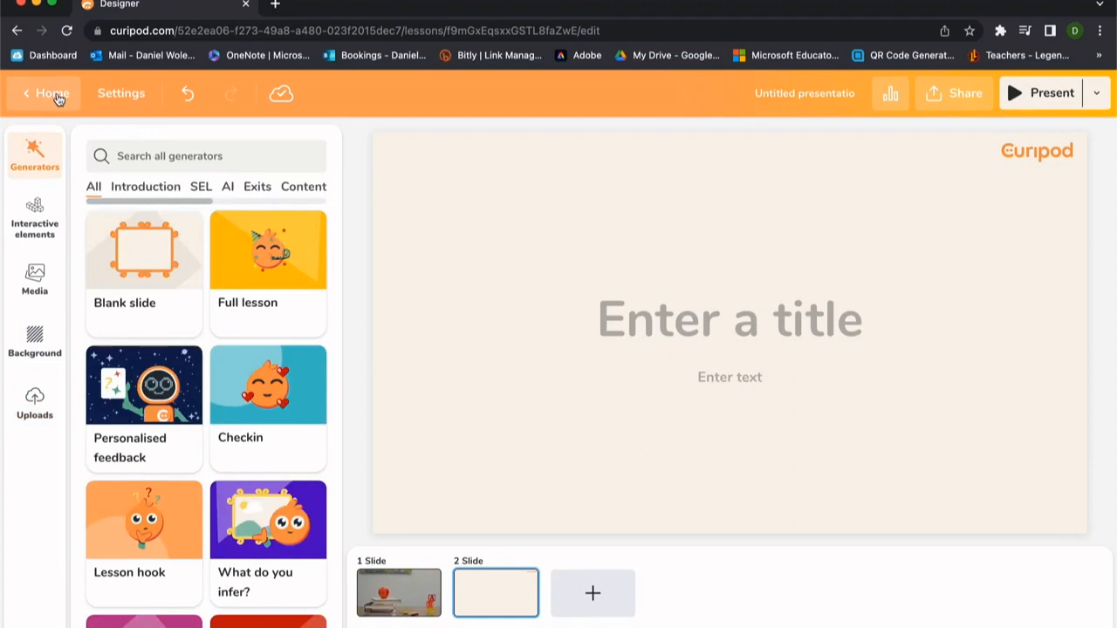
Return to the lessons list and delete the Untitled lesson.
click(52, 93)
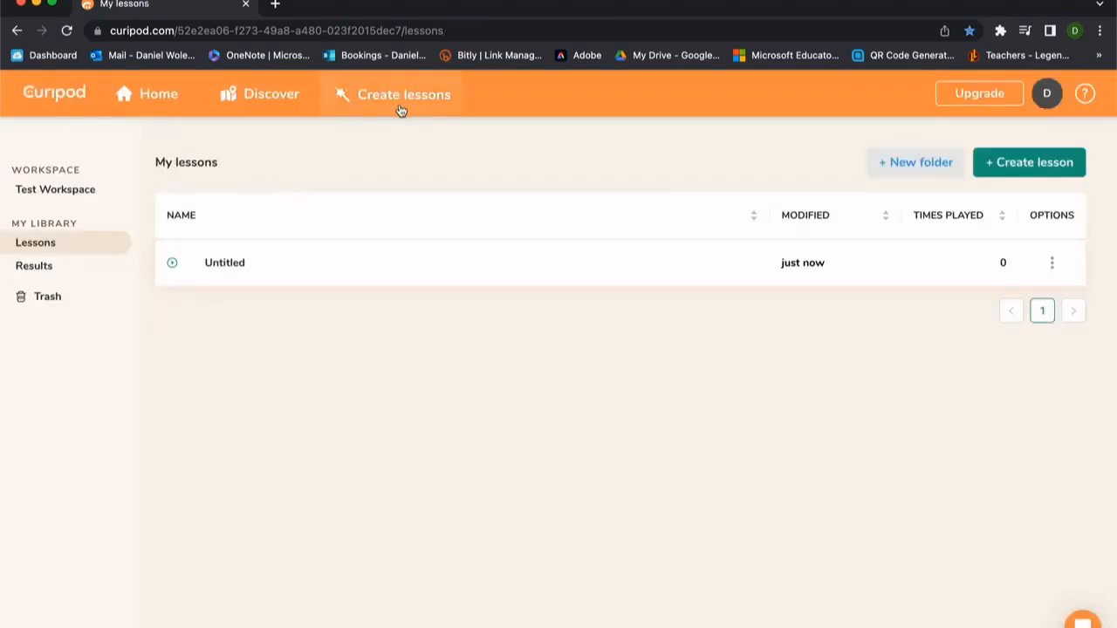
click(1052, 263)
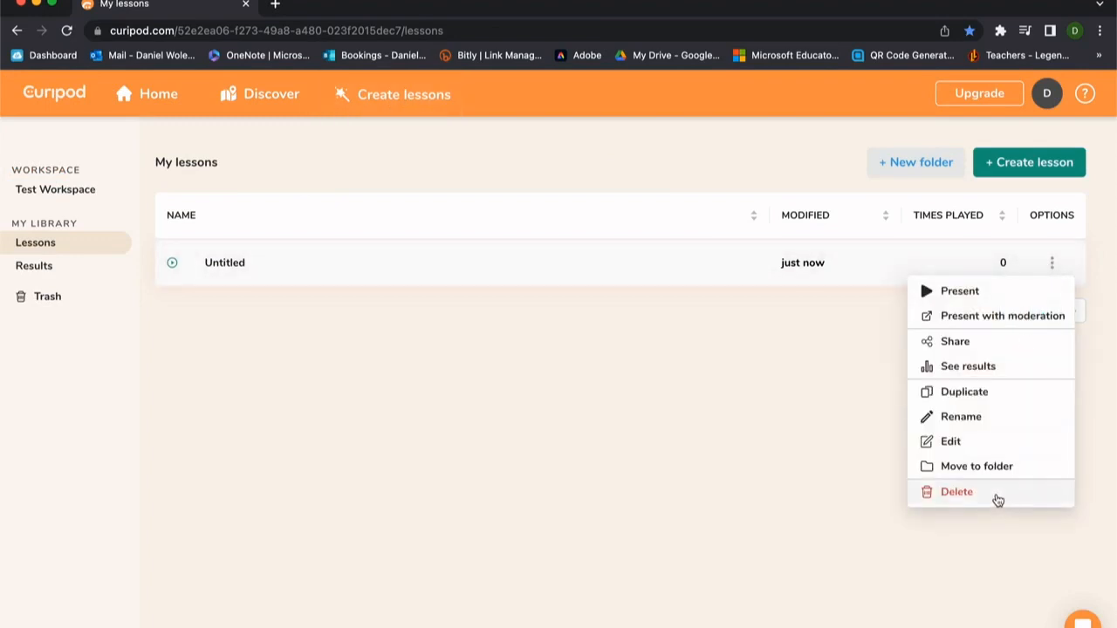
click(997, 494)
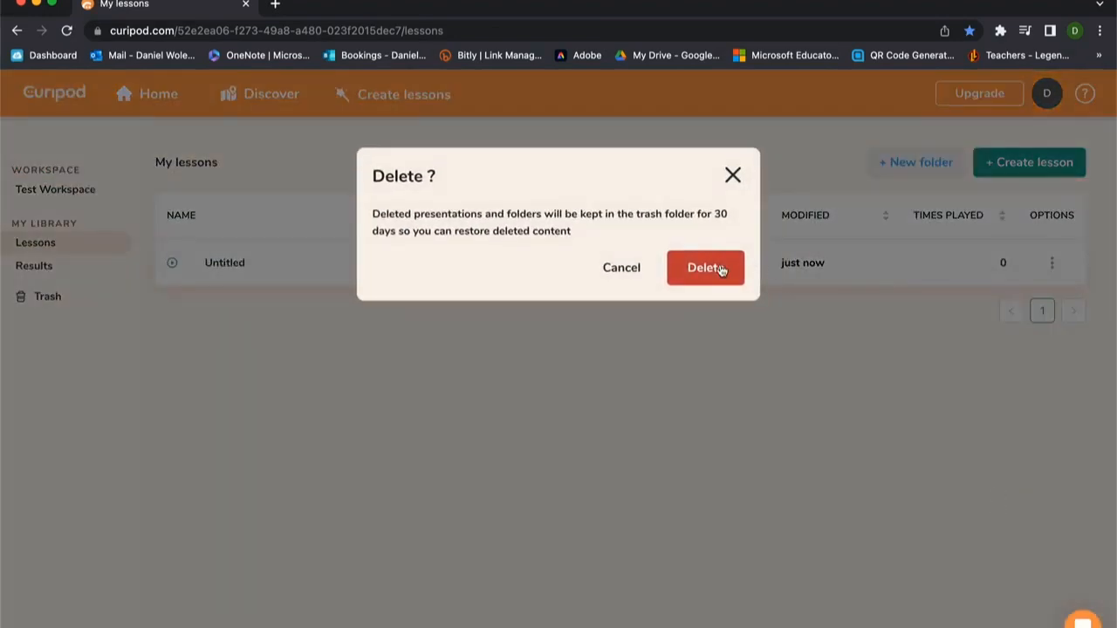
click(711, 267)
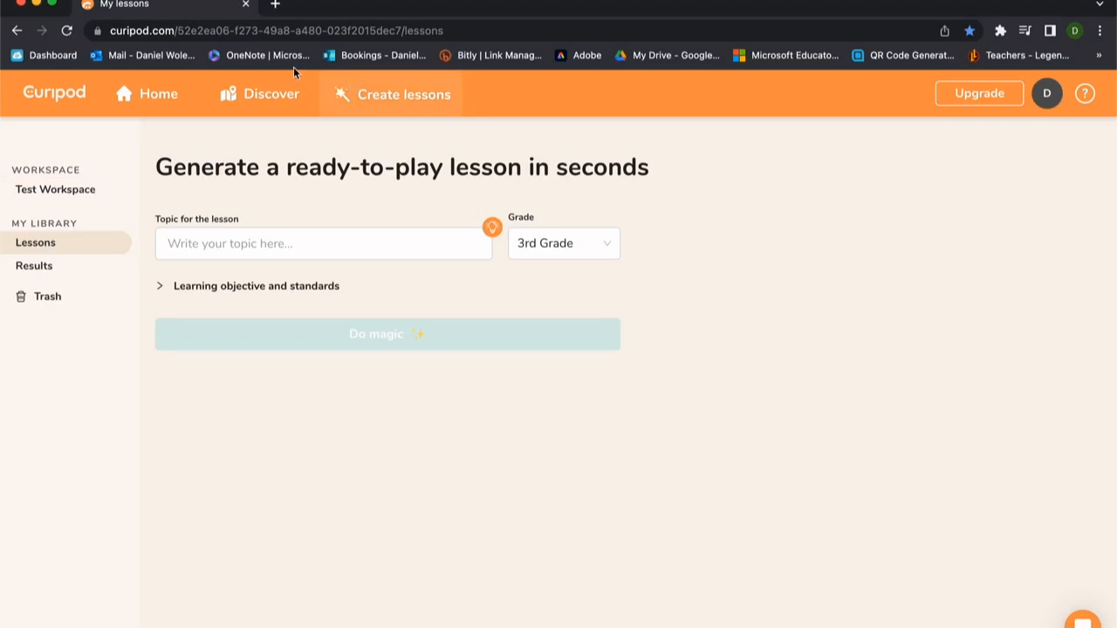
Enter "volume" as the topic of a new generated lesson and set the grade to 4th Grade.
click(287, 249)
text(volume)
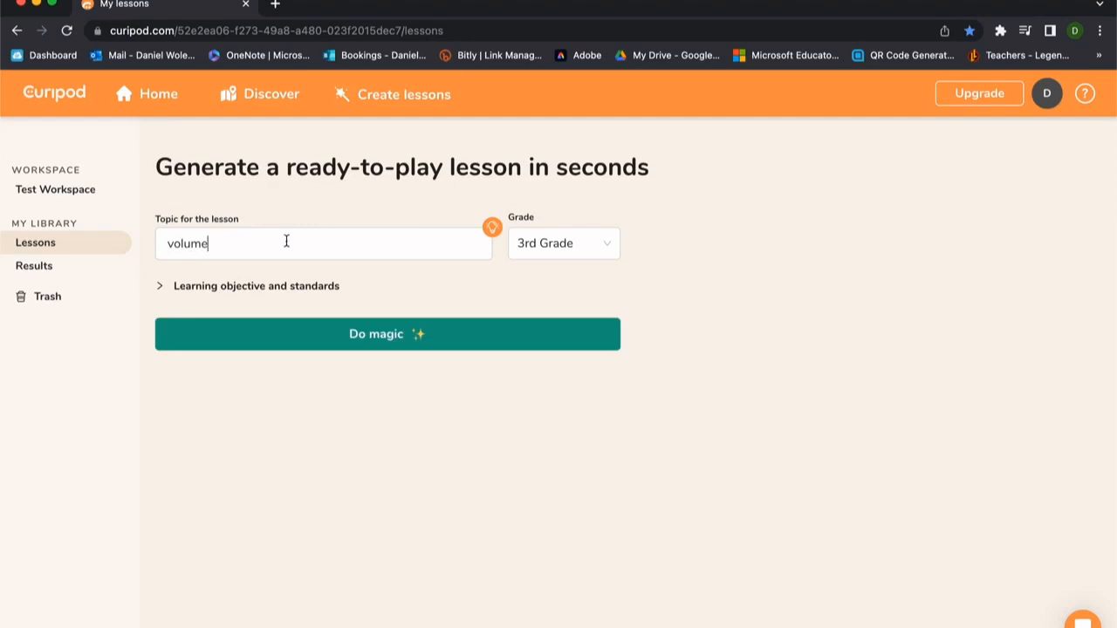
click(587, 252)
click(565, 353)
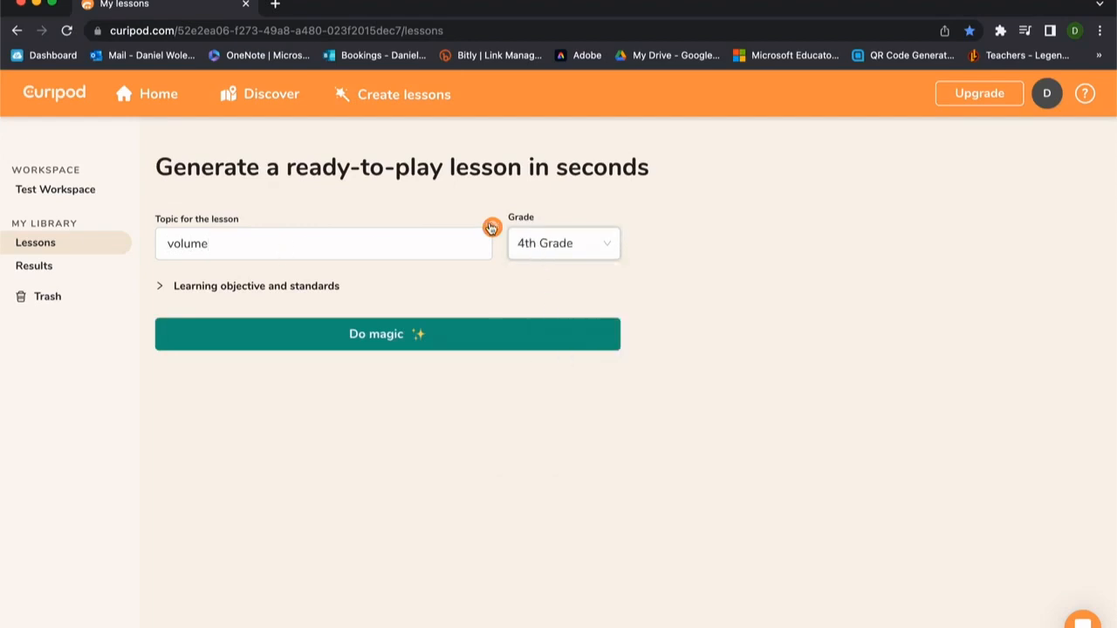
Try several random topic suggestions with Inspire me, and set the lesson topic back to "volume".
click(494, 229)
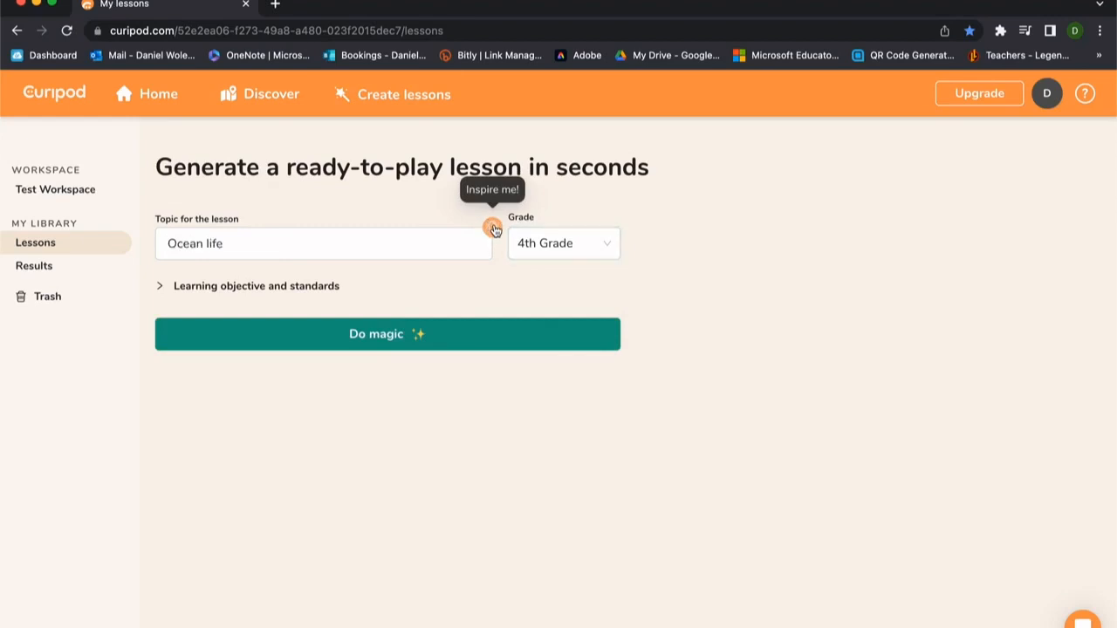
click(494, 229)
click(494, 228)
click(336, 244)
key(super+a)
text(volume)
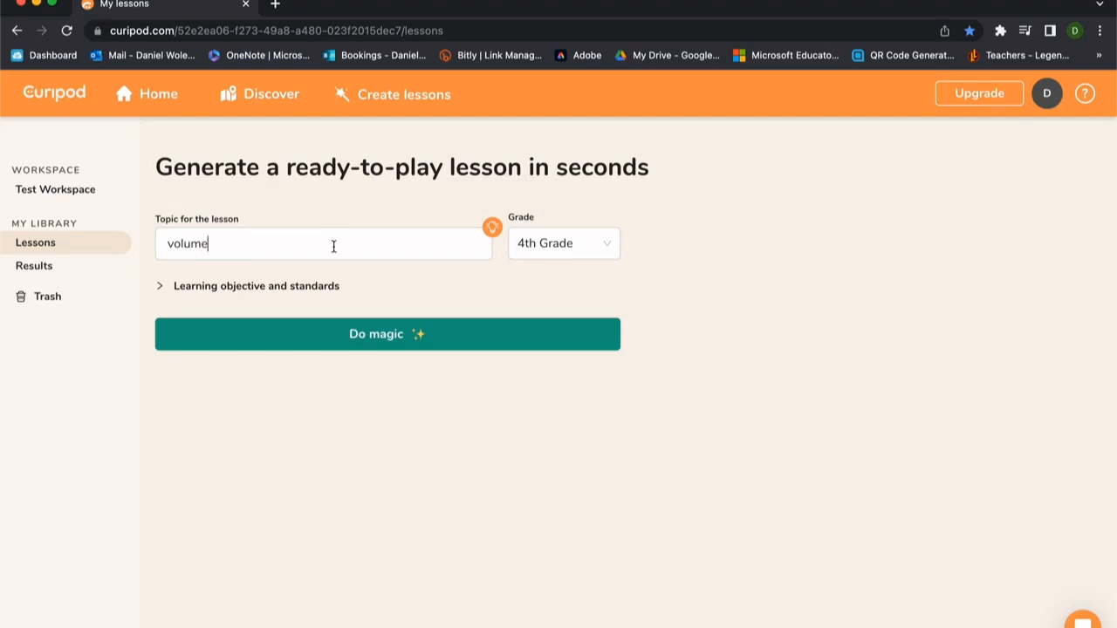
Expand the learning objective and standards field, and generate the volume lesson without entering an objective.
click(298, 294)
click(227, 330)
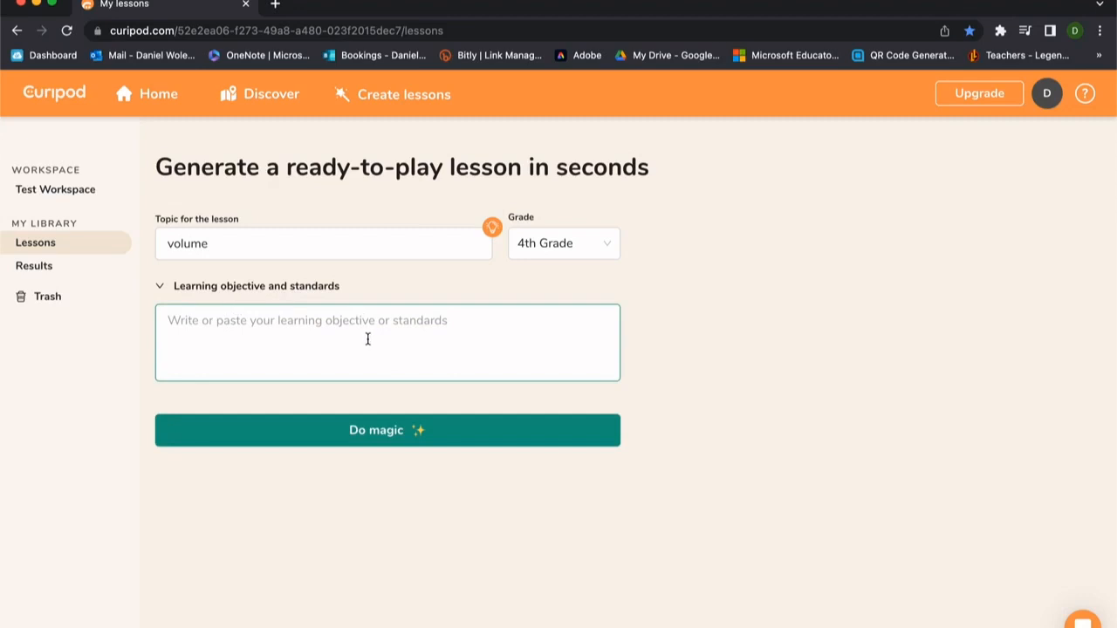
click(389, 431)
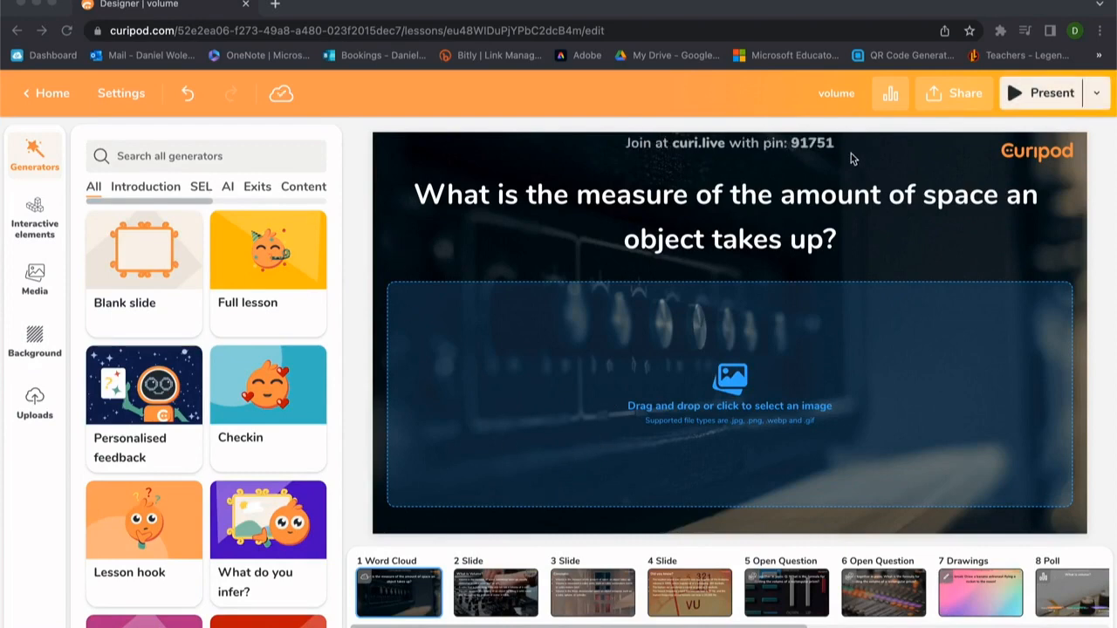
Review slides 2 to 8 of the generated volume lesson, covering its text slides, open questions, drawing activity and first poll.
click(495, 589)
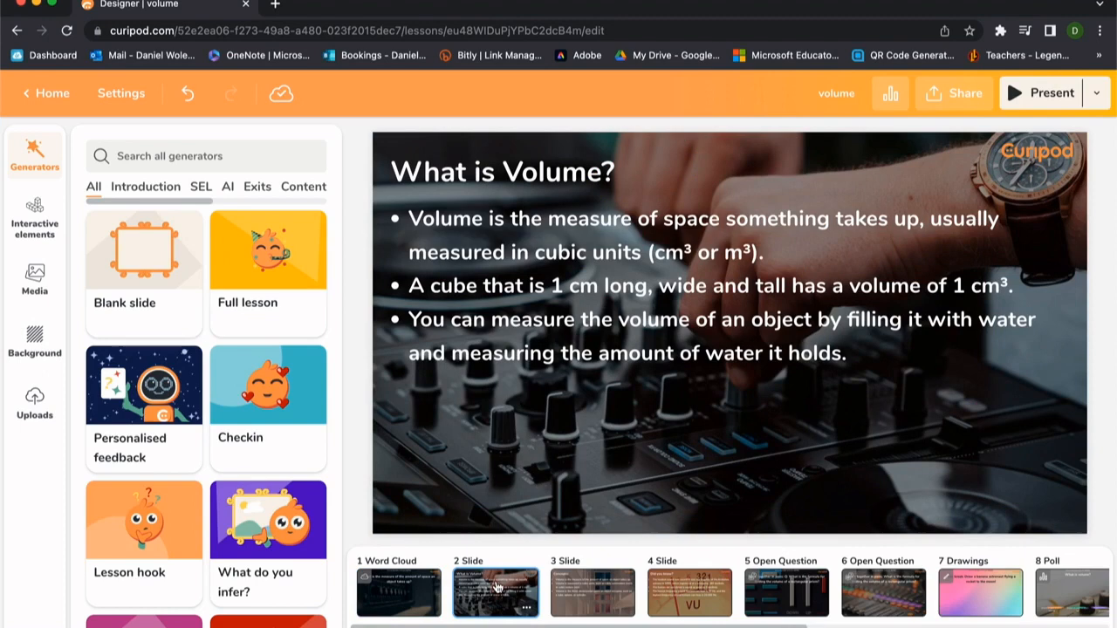
click(593, 592)
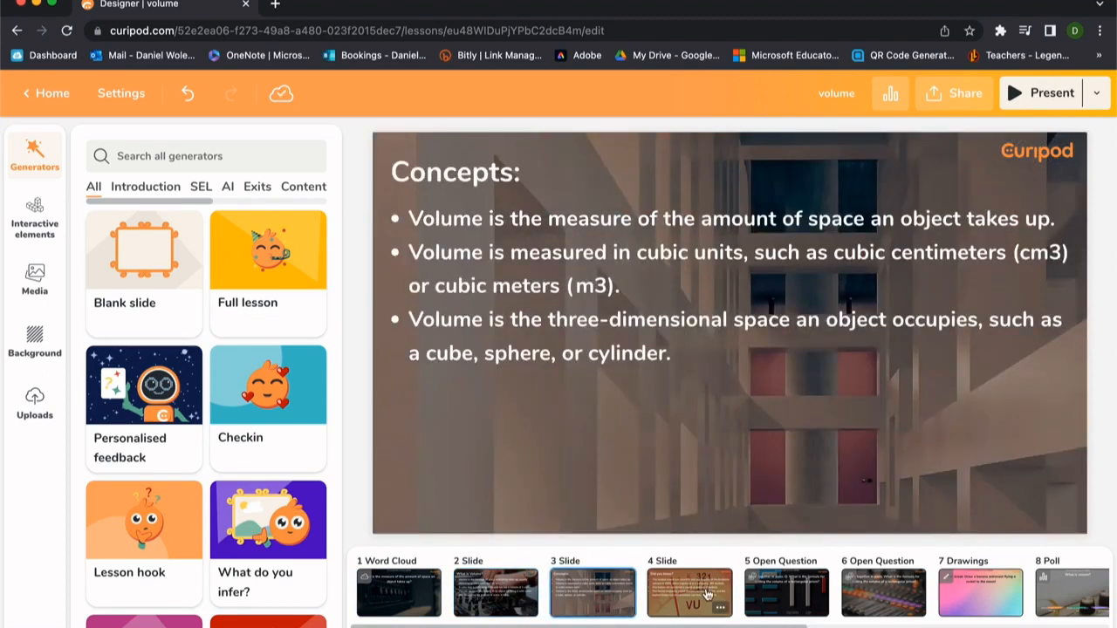
click(707, 593)
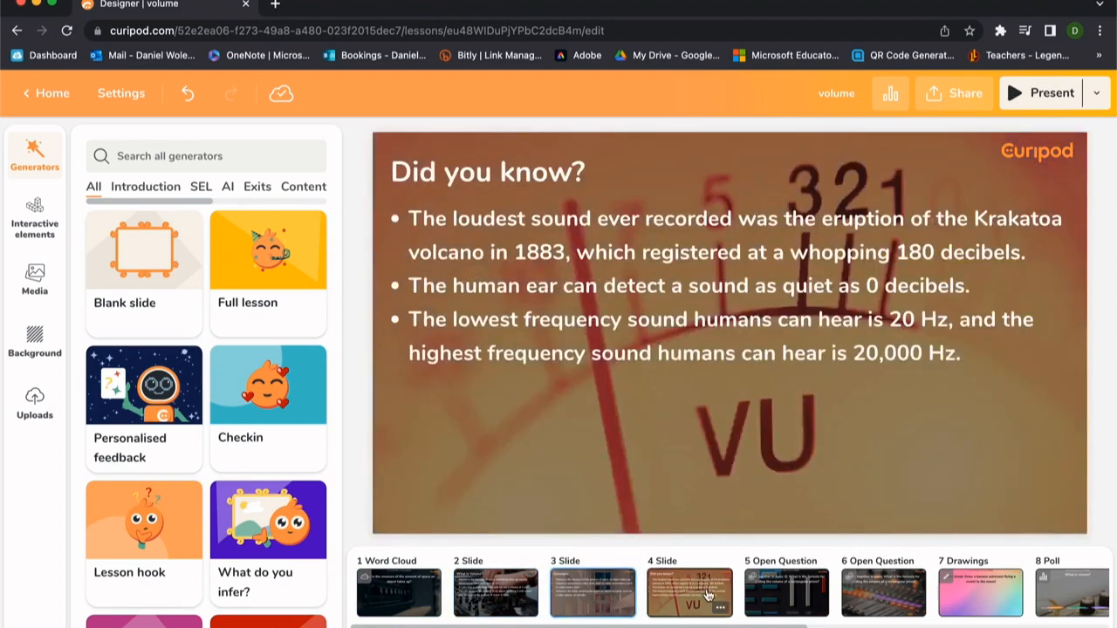
click(779, 594)
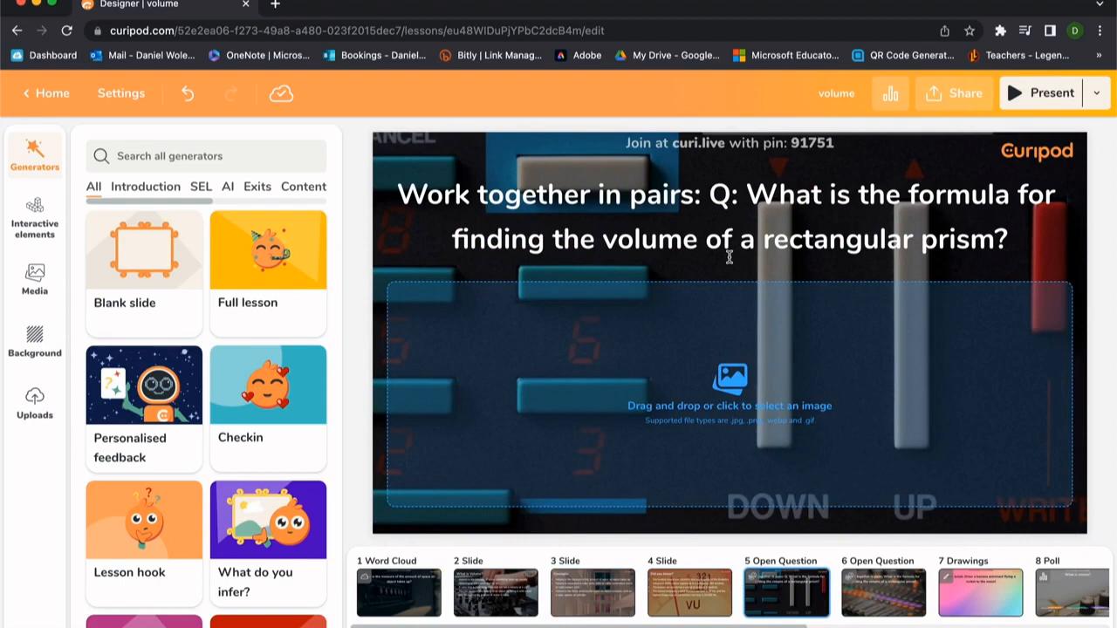
click(883, 586)
click(984, 609)
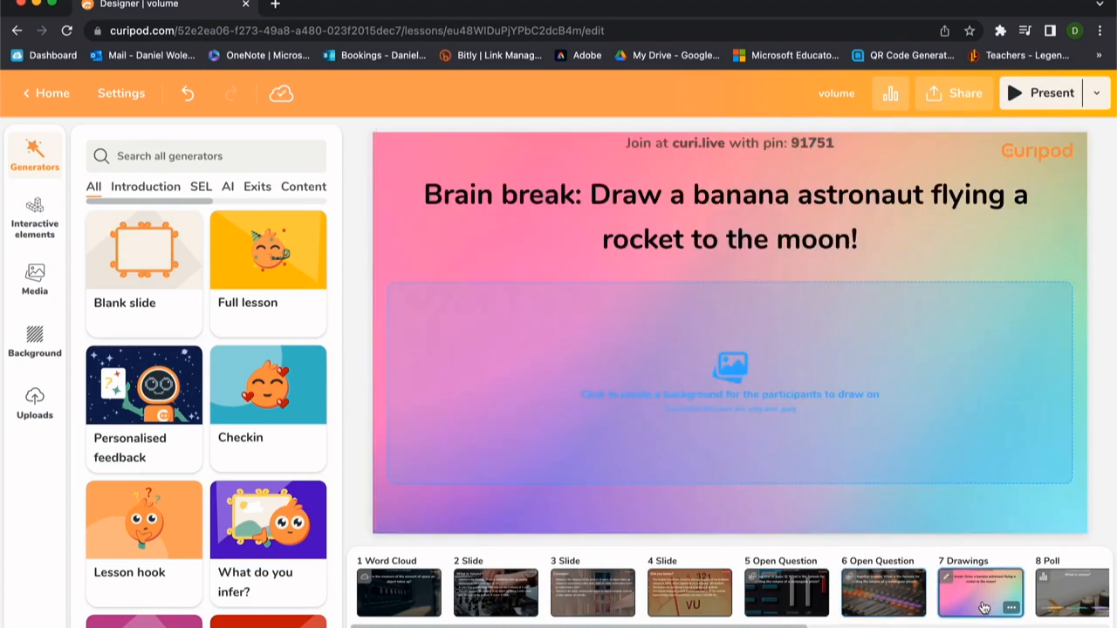
scroll(960, 602, right, 3)
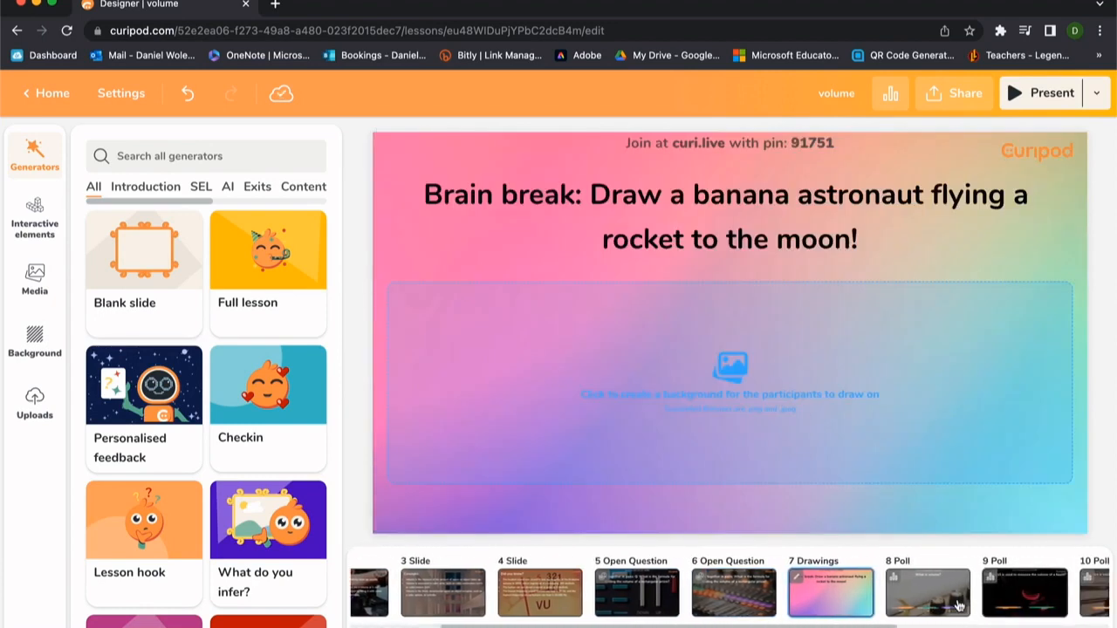
click(918, 602)
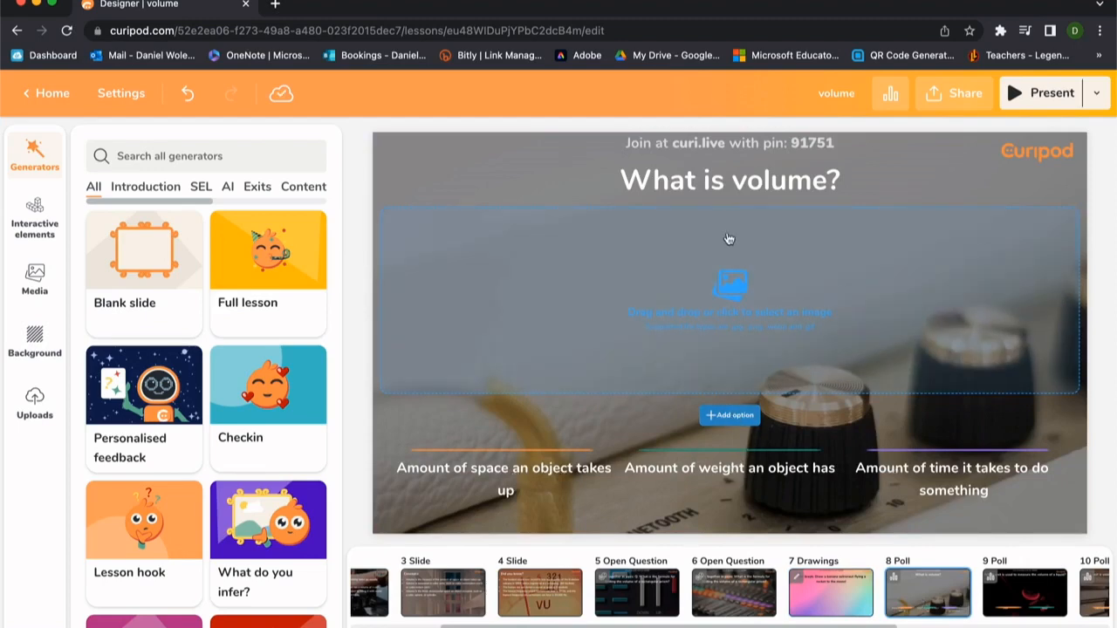
Reword the question on the first poll slide to "What is a description of volume?".
click(723, 179)
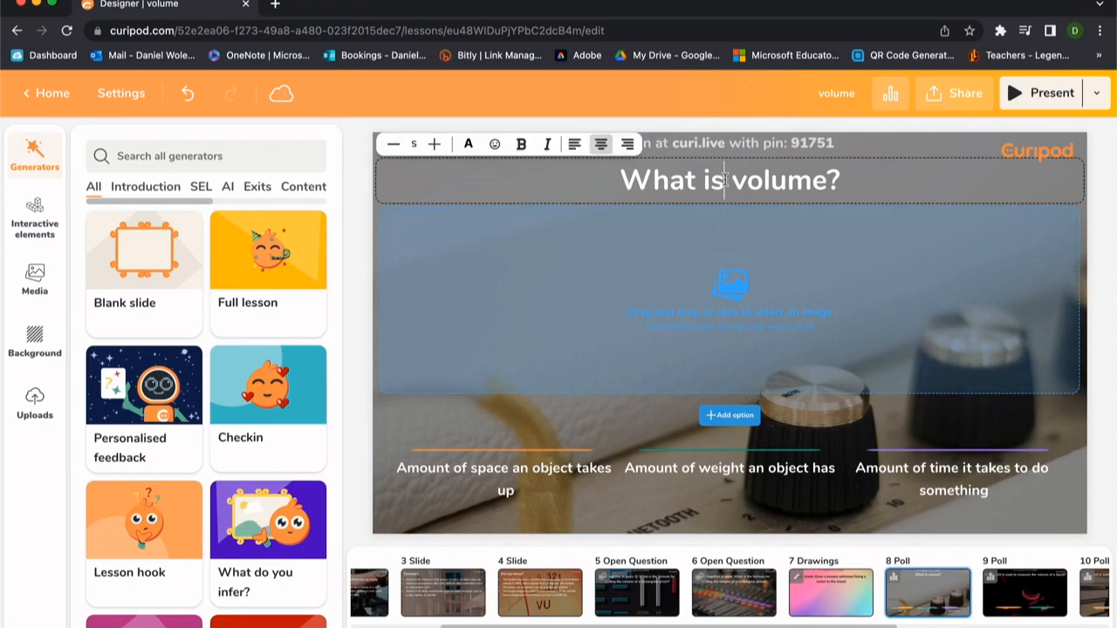
text(a descript)
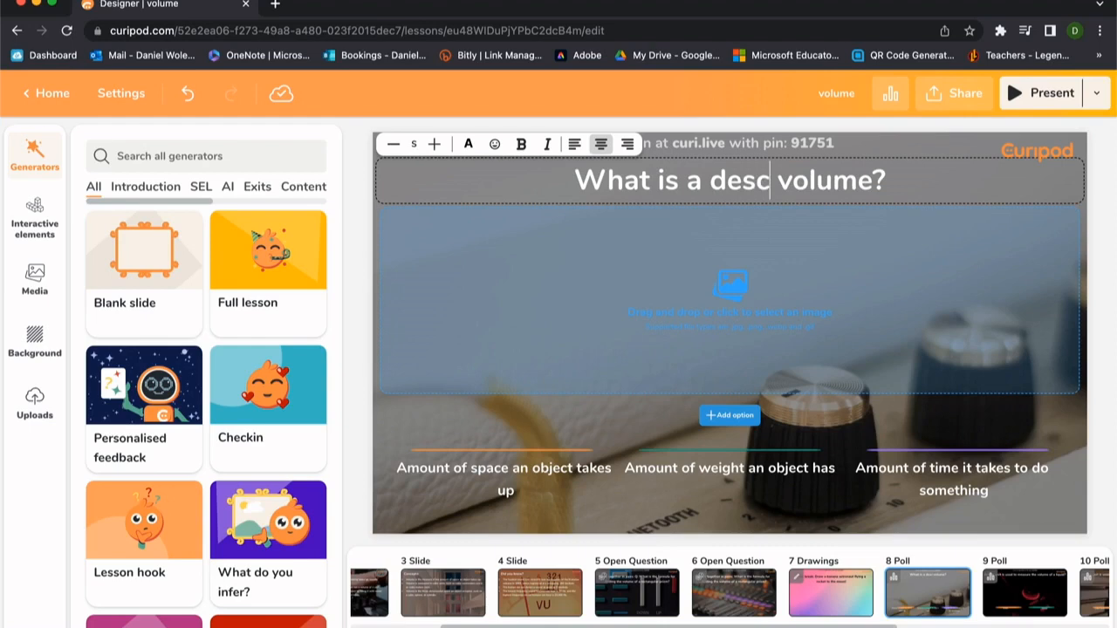
text(ion of)
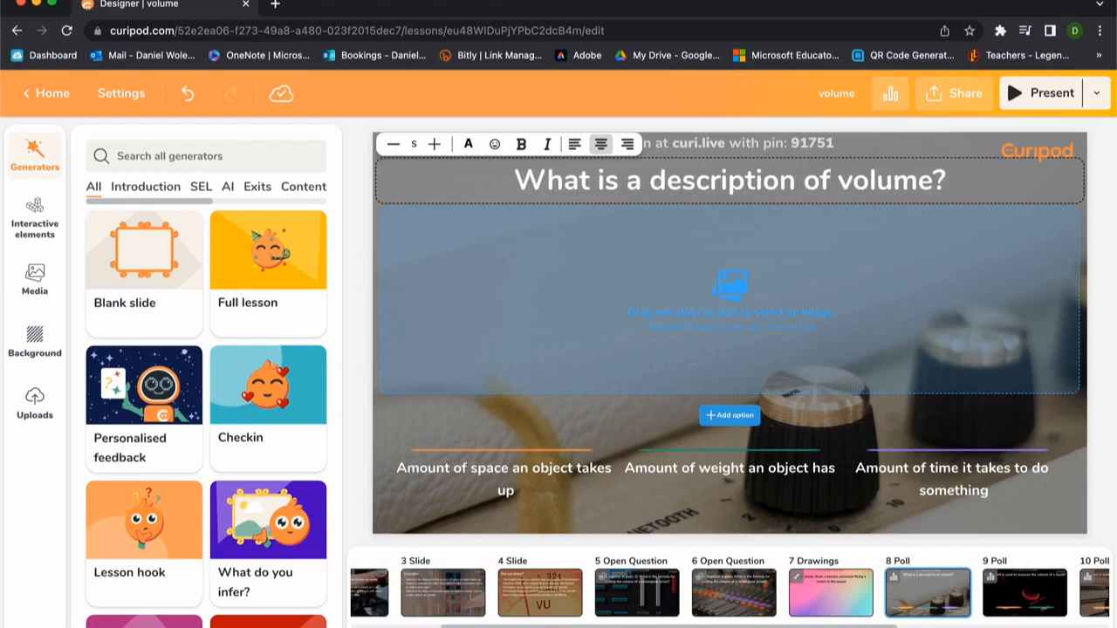
click(973, 179)
Look over the sharing options for the volume lesson, and close them without sharing.
click(953, 96)
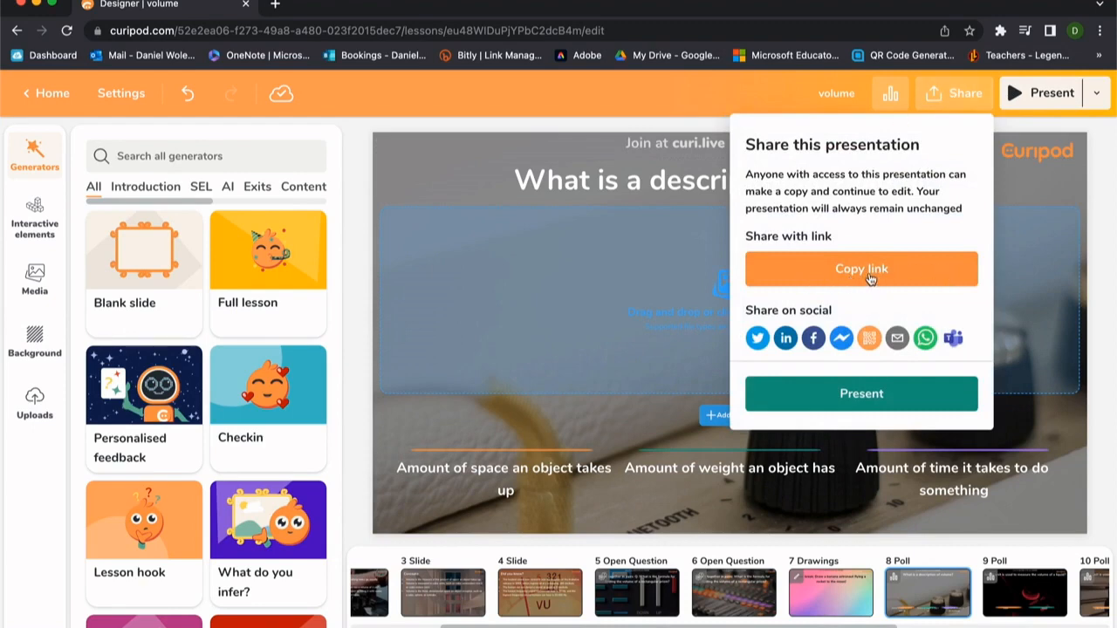
click(953, 96)
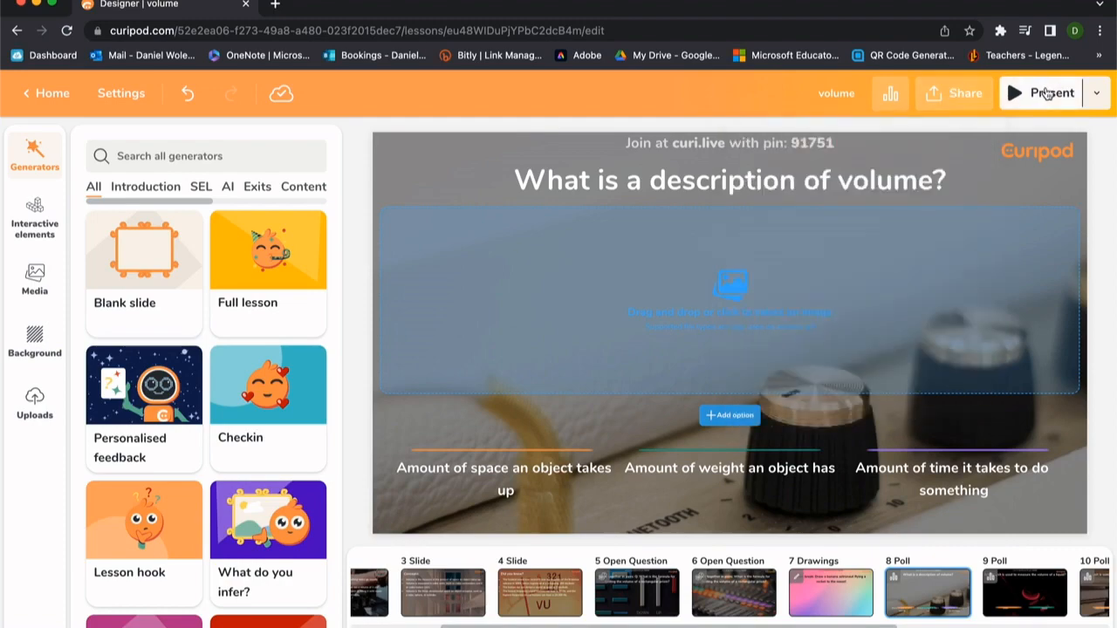
Present the lesson full screen from the volume description poll, and start the poll with its 1:00 timer.
click(1047, 94)
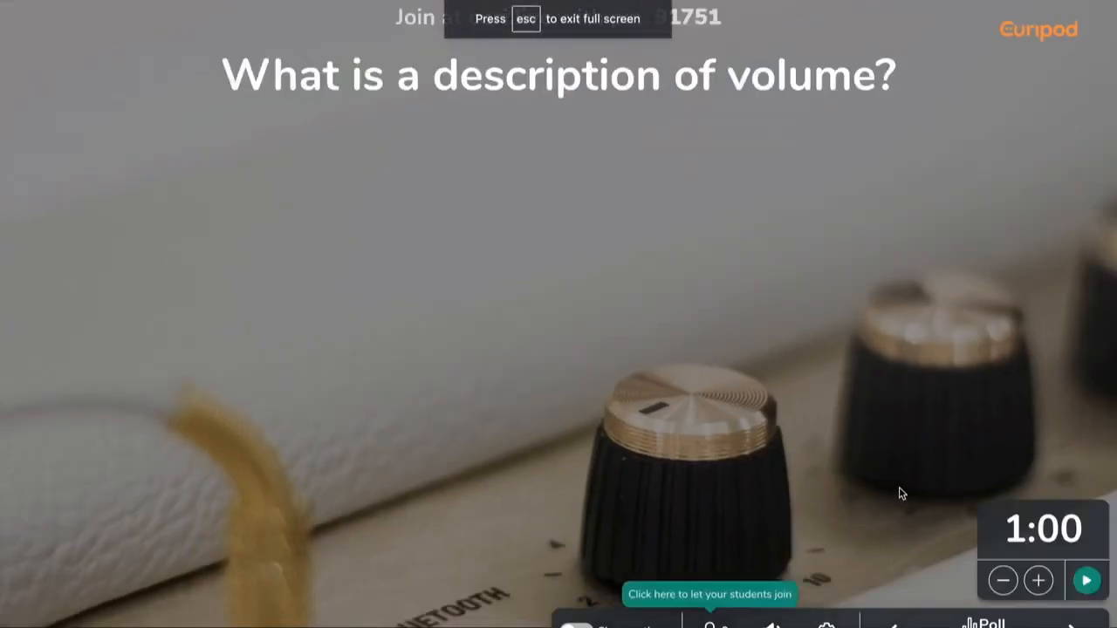
click(1086, 581)
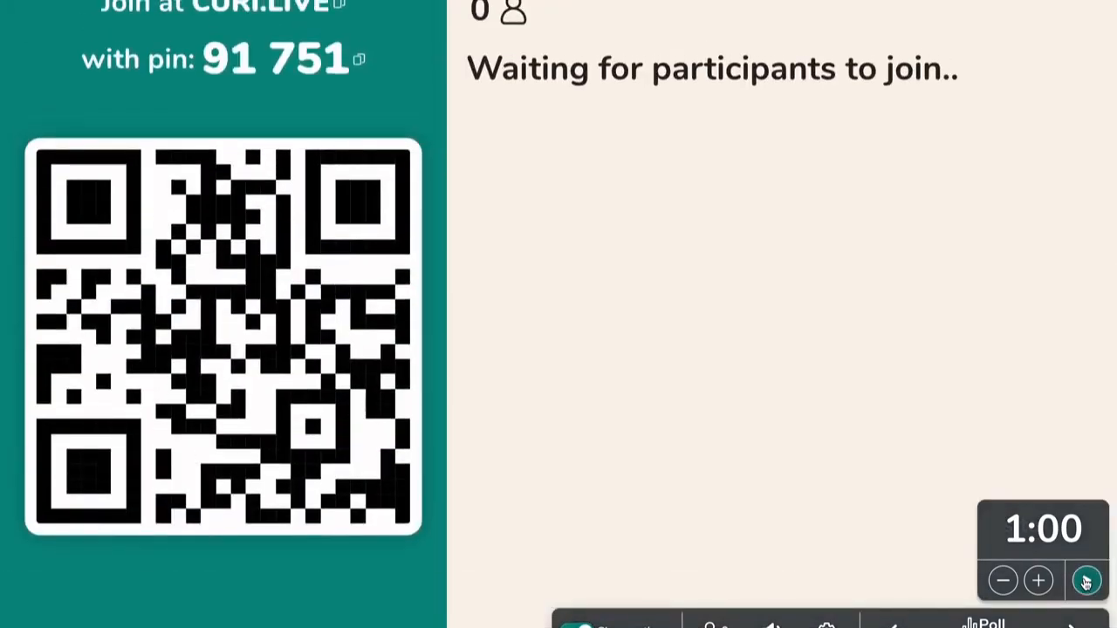
click(1085, 582)
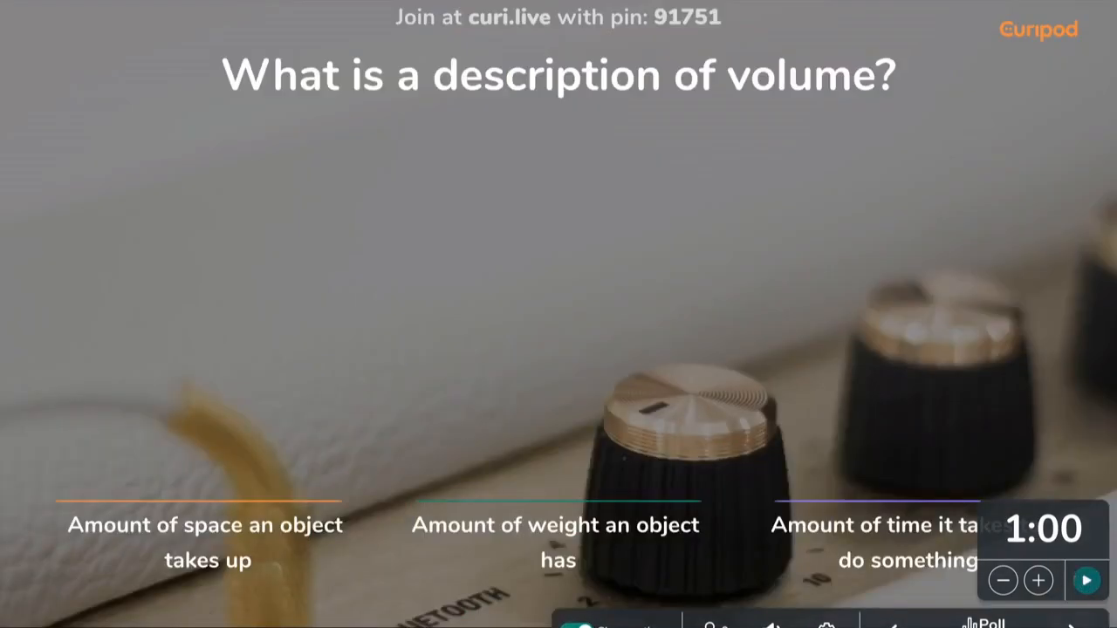